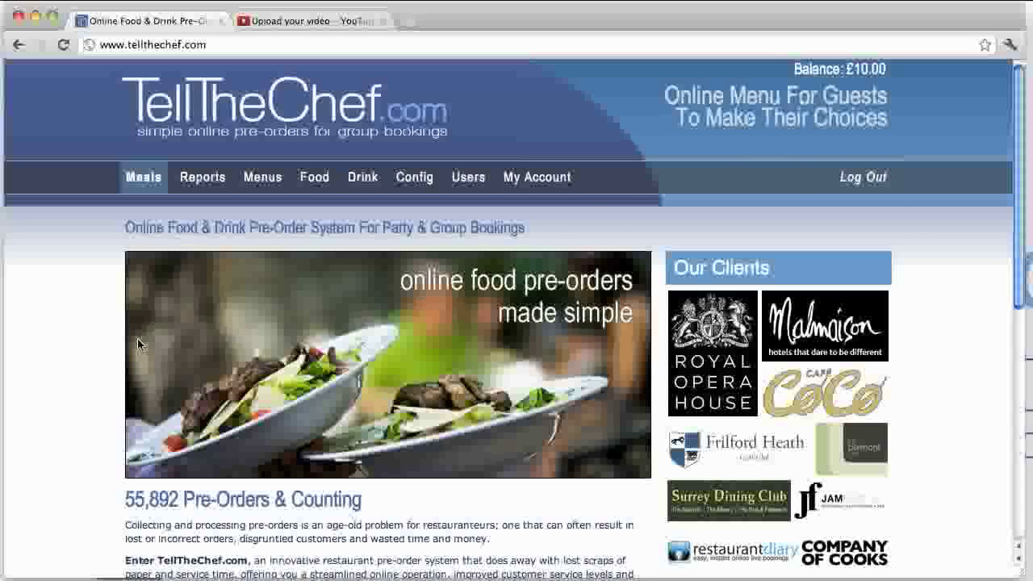
# Step: Open a blank Add Meal form from the Meals list
pyautogui.click(151, 183)
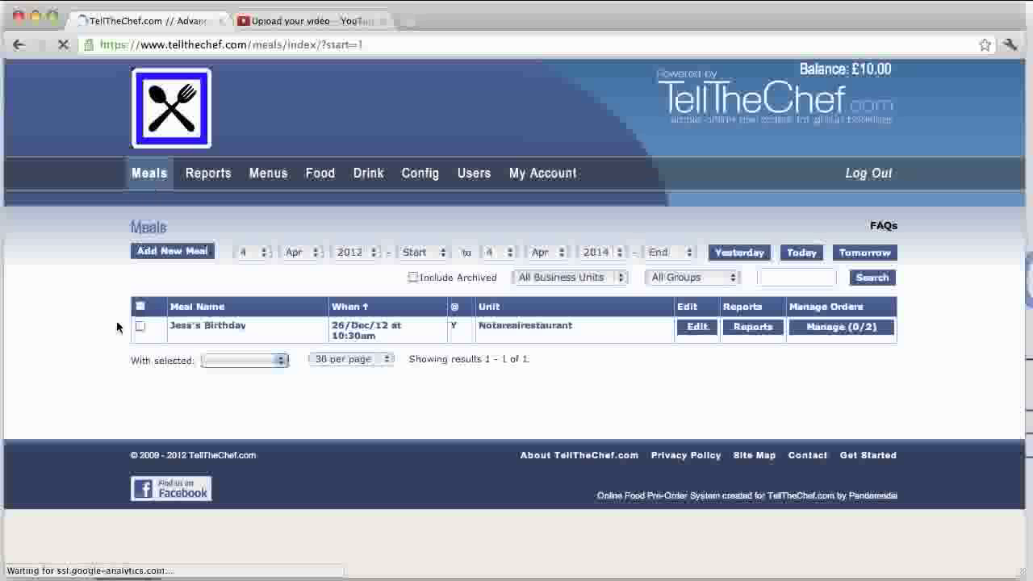
pyautogui.click(178, 254)
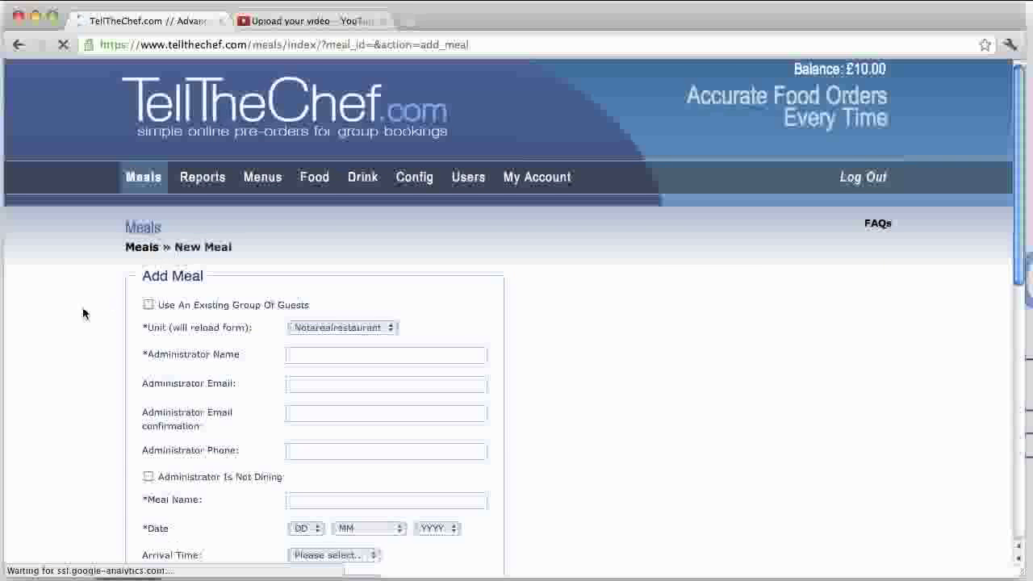
pyautogui.scroll(-5, 83, 313)
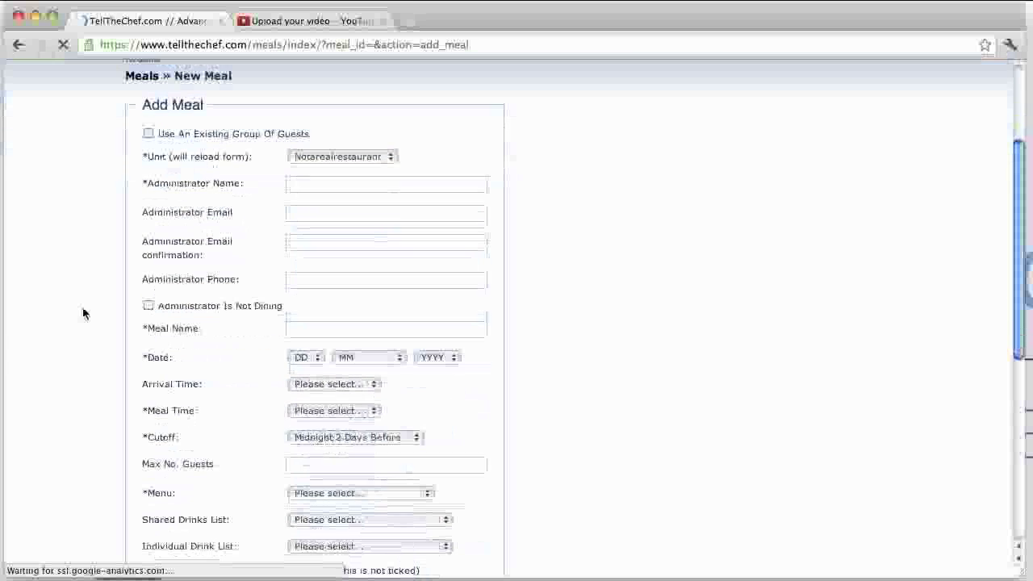
# Step: Enter the administrator's full name, e-mail address with its confirmation, and phone number
pyautogui.click(349, 189)
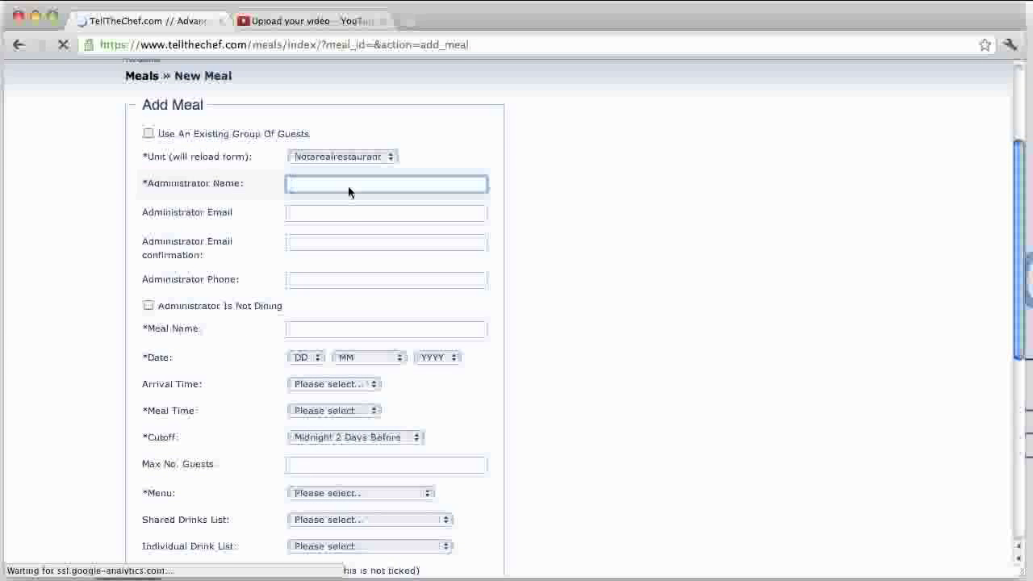
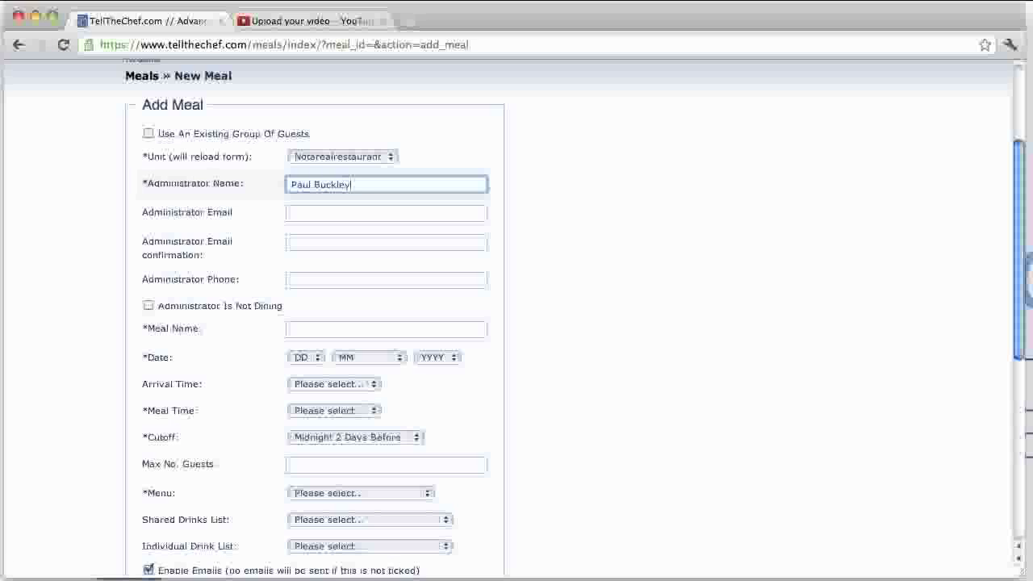
pyautogui.click(367, 214)
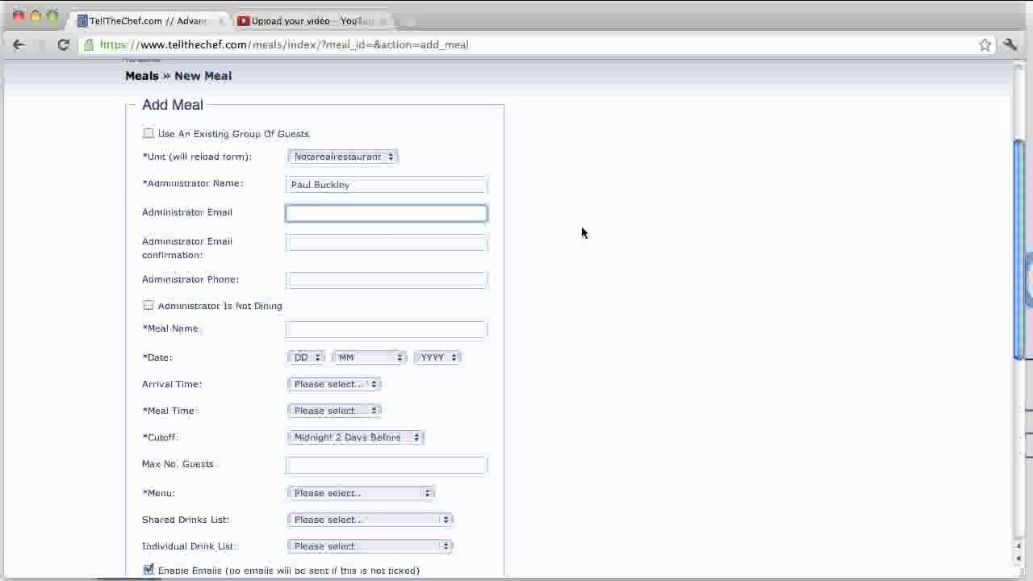
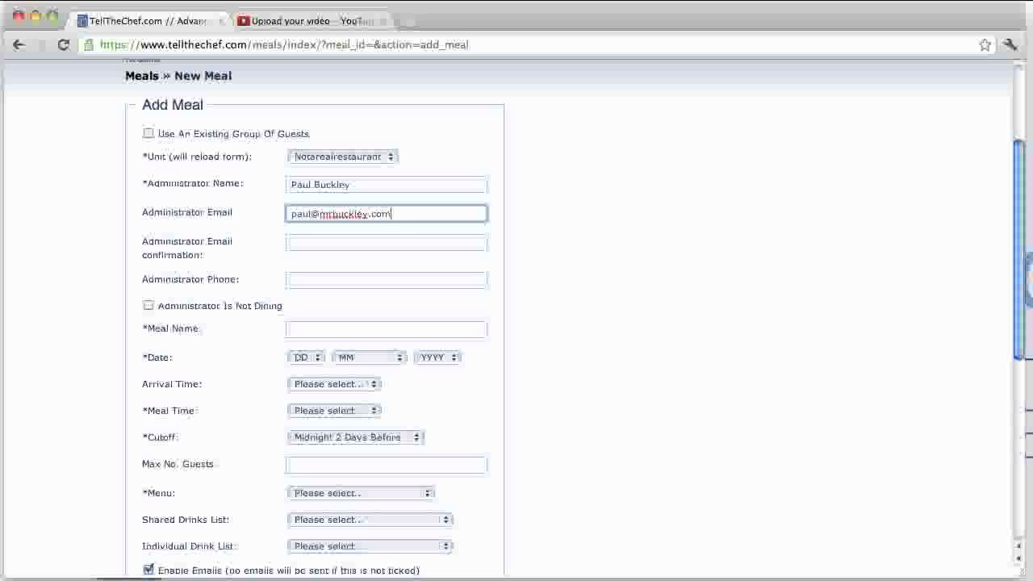
pyautogui.press('Tab')
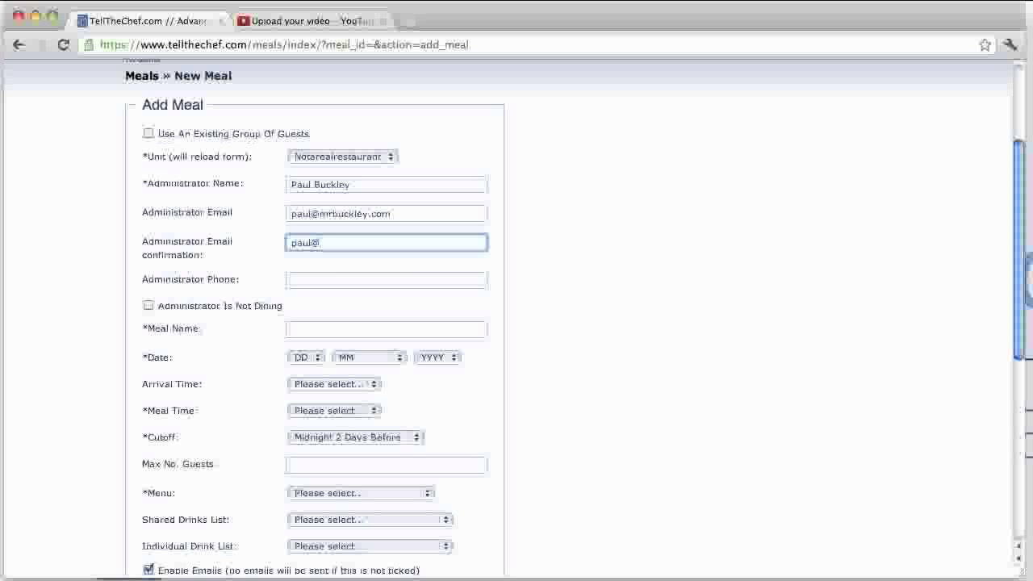
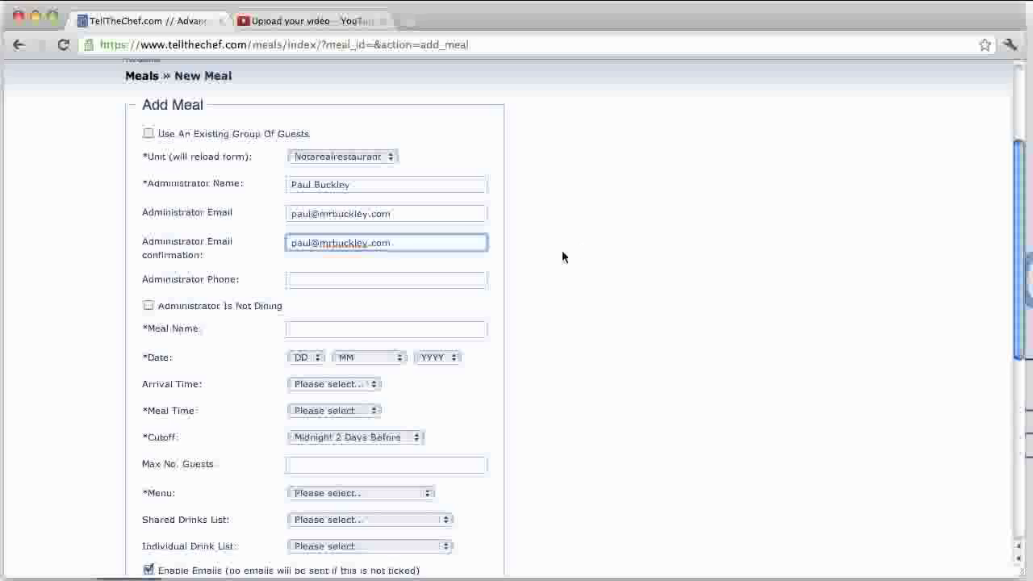
pyautogui.click(365, 281)
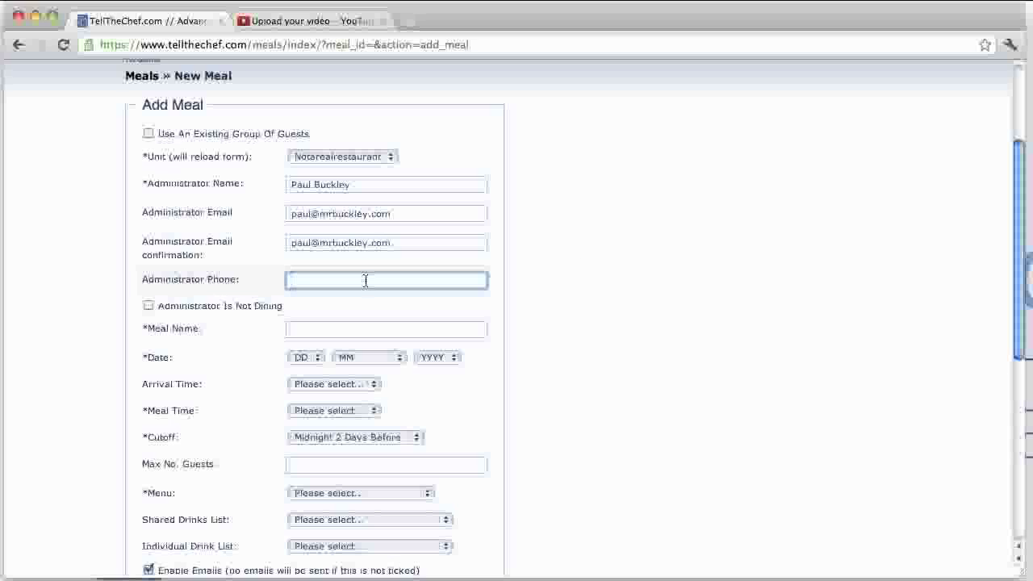
pyautogui.write('0123456789')
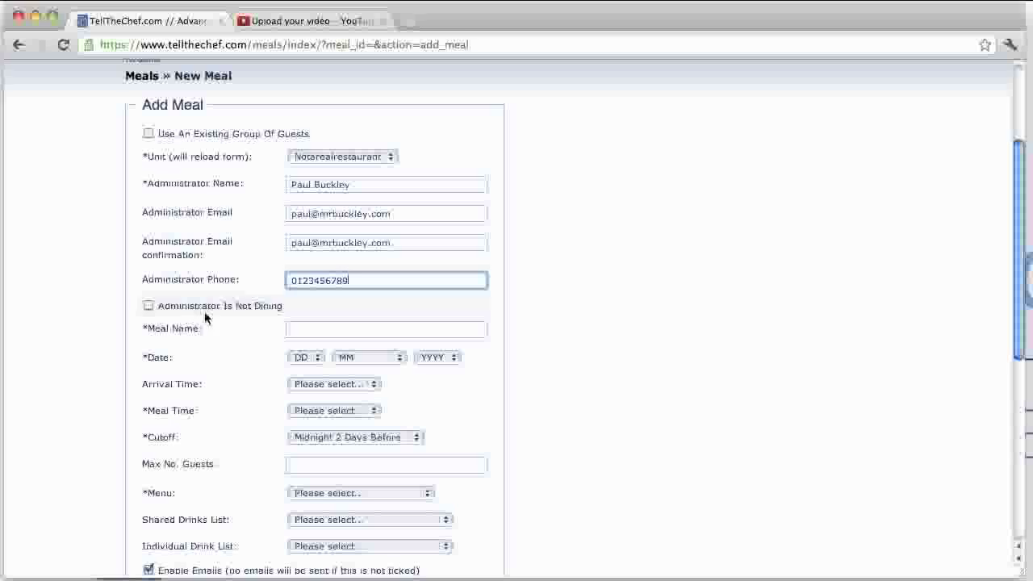
pyautogui.press('Tab')
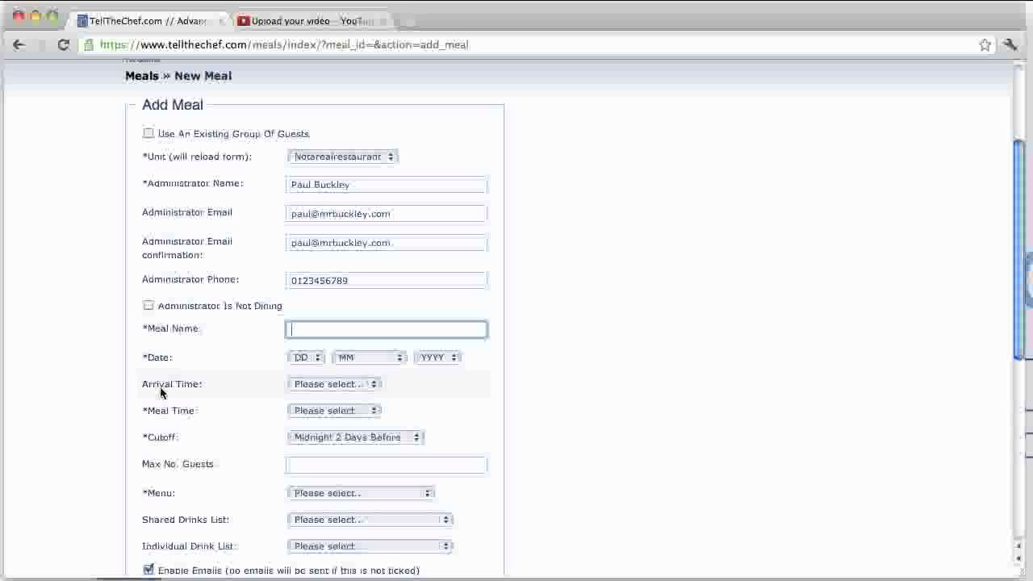
# Step: Enter the administrator's birthday celebration as the Meal Name
pyautogui.write("mr buckley's birthday")
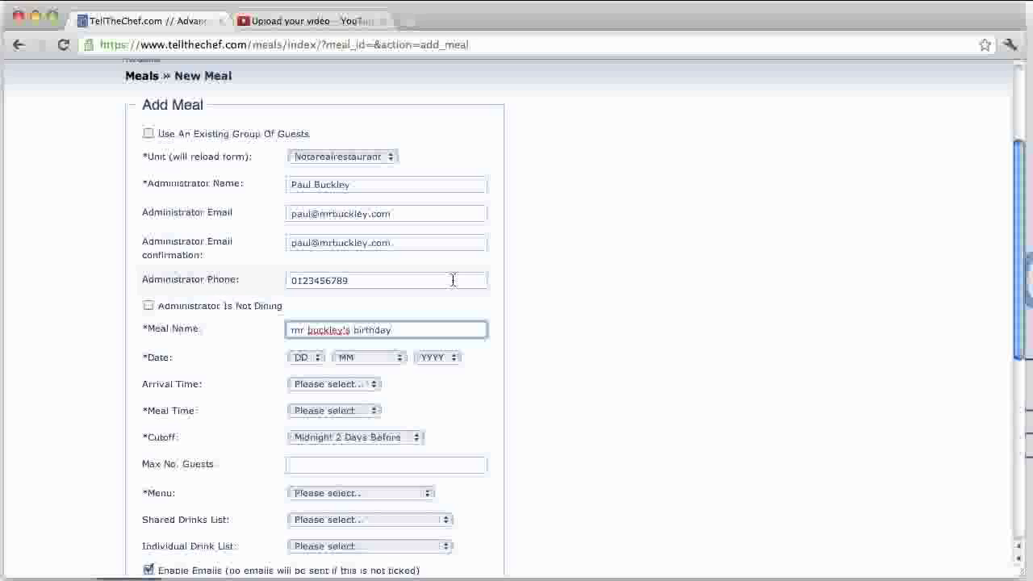
pyautogui.click(311, 358)
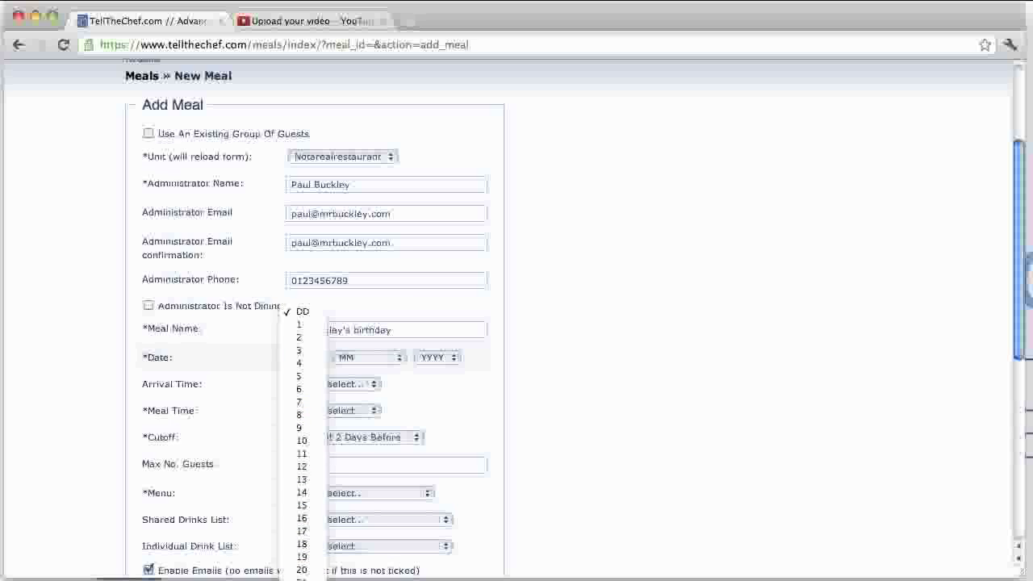
# Step: Set the meal date to 24 November 2014
pyautogui.click(306, 580)
pyautogui.click(361, 359)
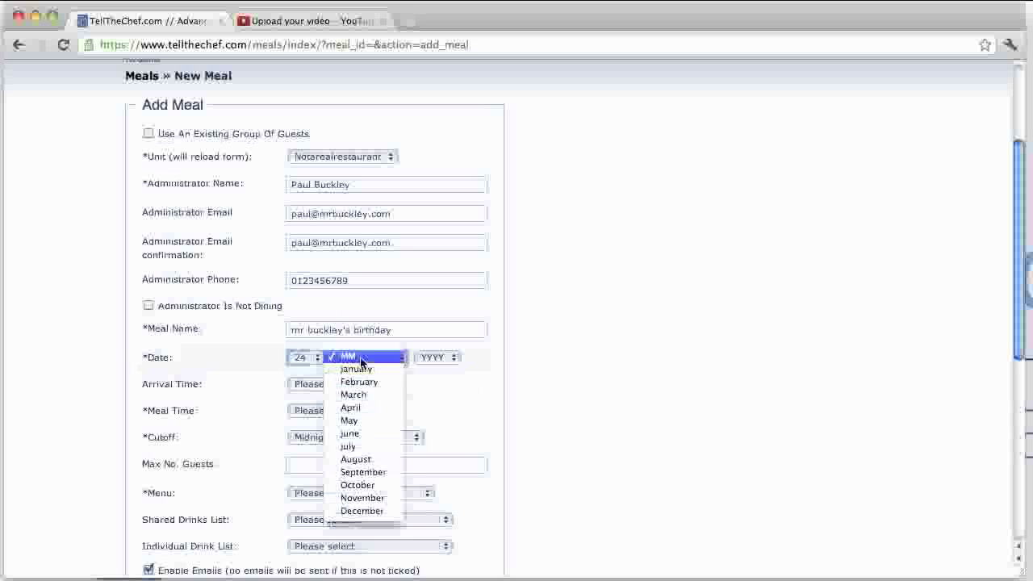
pyautogui.click(362, 498)
pyautogui.click(429, 359)
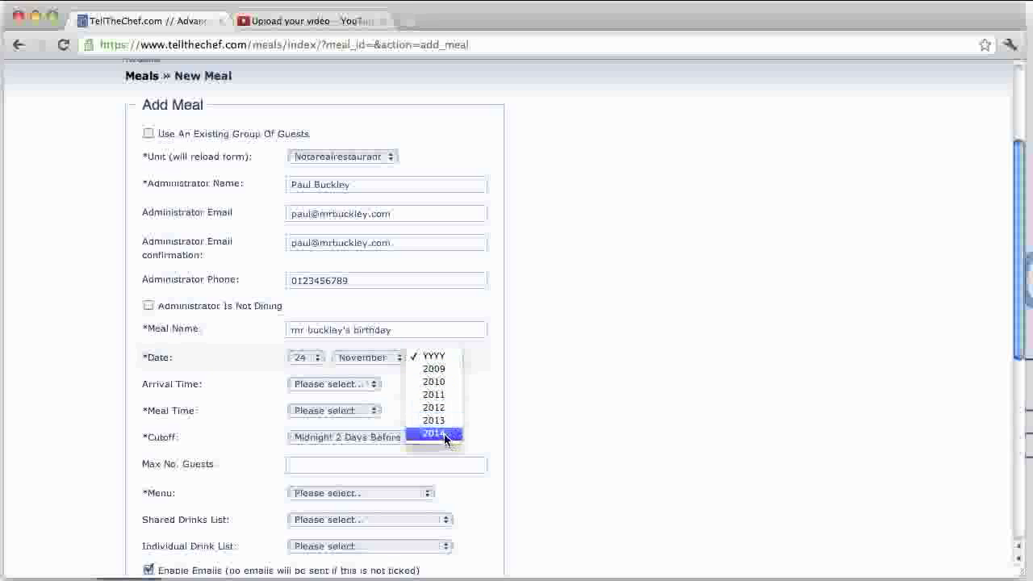
pyautogui.click(440, 431)
# Step: Choose 19:45 as the arrival time
pyautogui.click(359, 383)
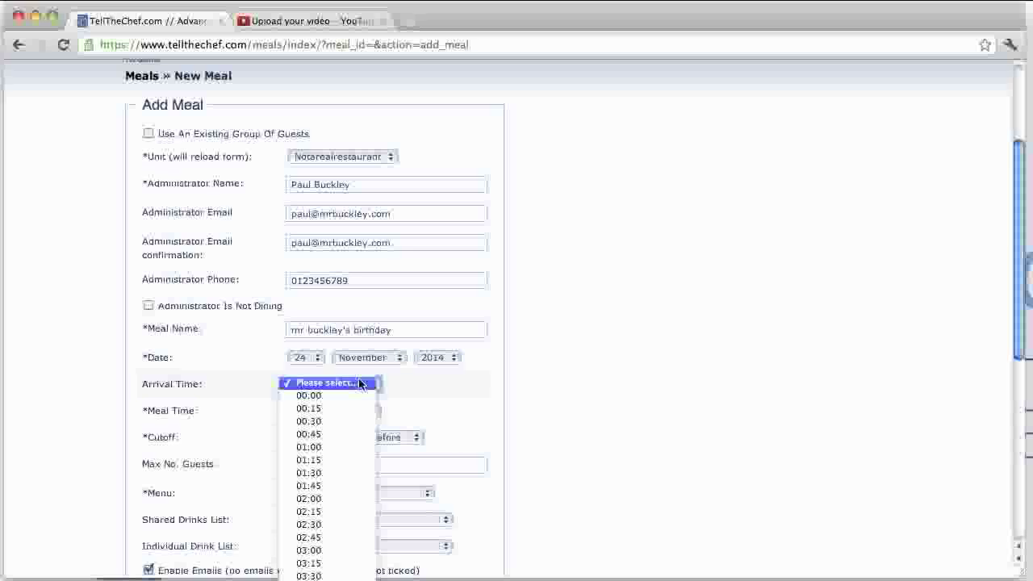
pyautogui.click(359, 383)
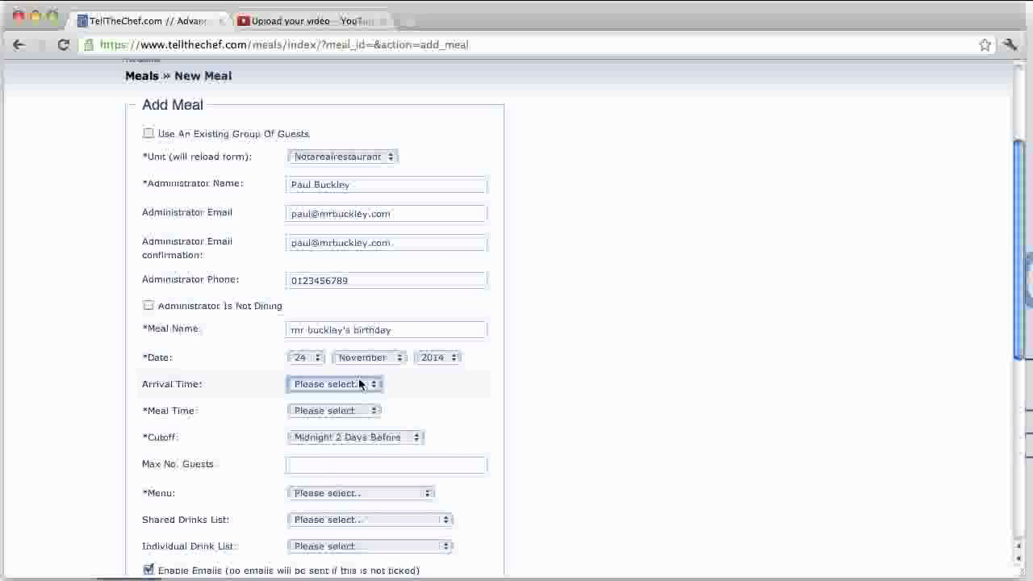
pyautogui.click(359, 384)
pyautogui.scroll(-10, 331, 471)
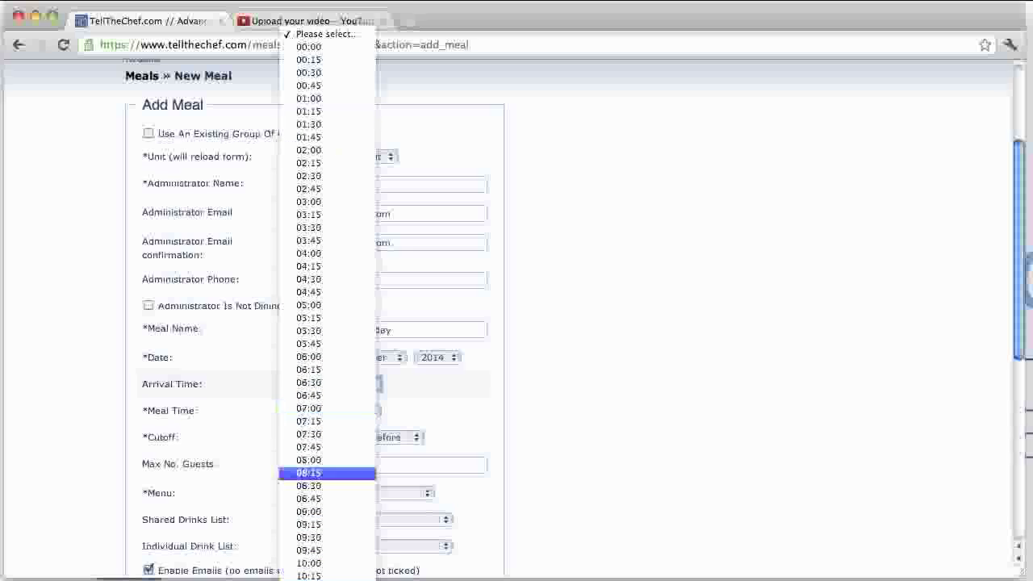
pyautogui.scroll(-5, 330, 484)
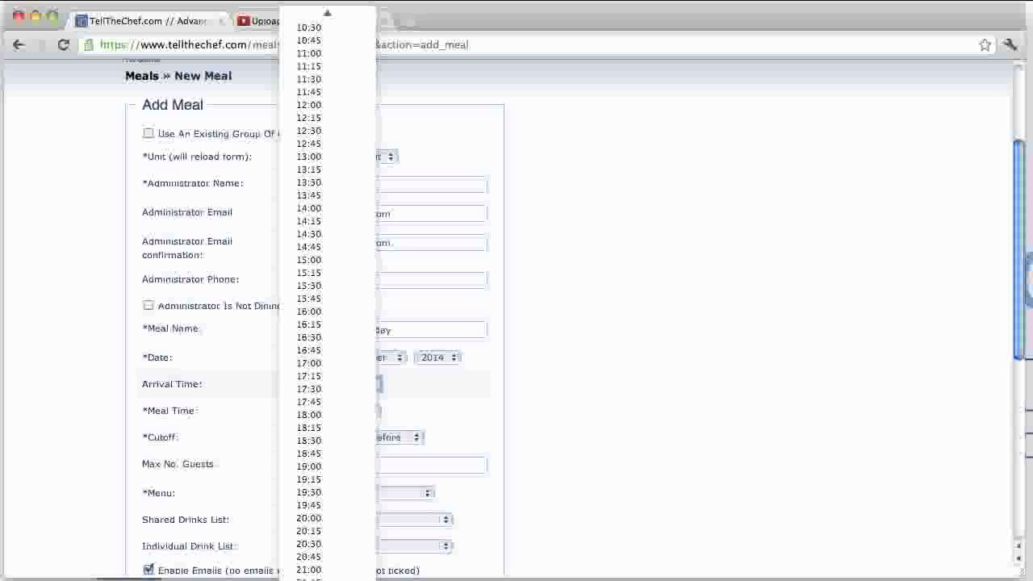
pyautogui.click(330, 507)
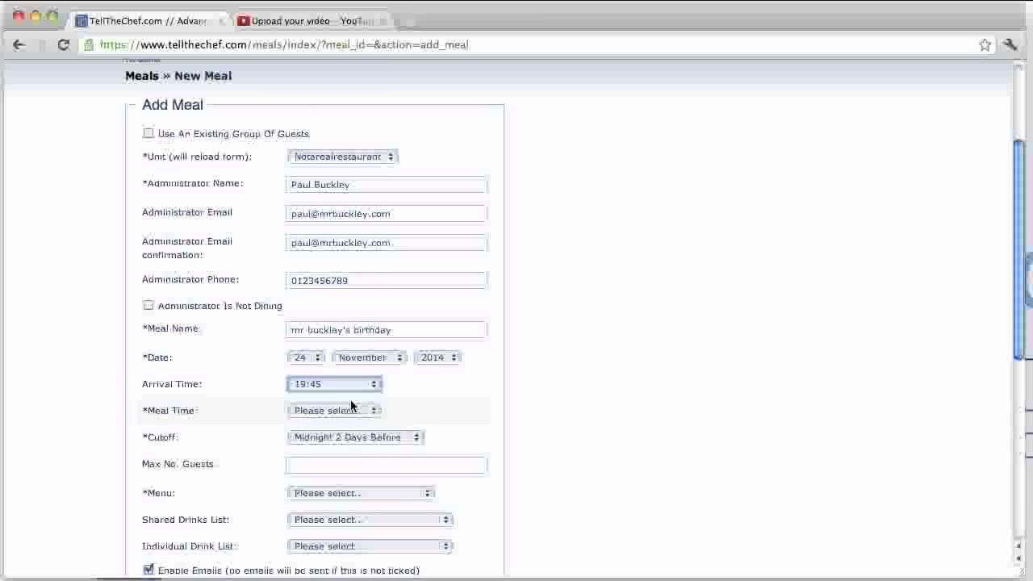
# Step: Choose 20:00 as the meal time
pyautogui.click(363, 414)
pyautogui.scroll(-10, 332, 561)
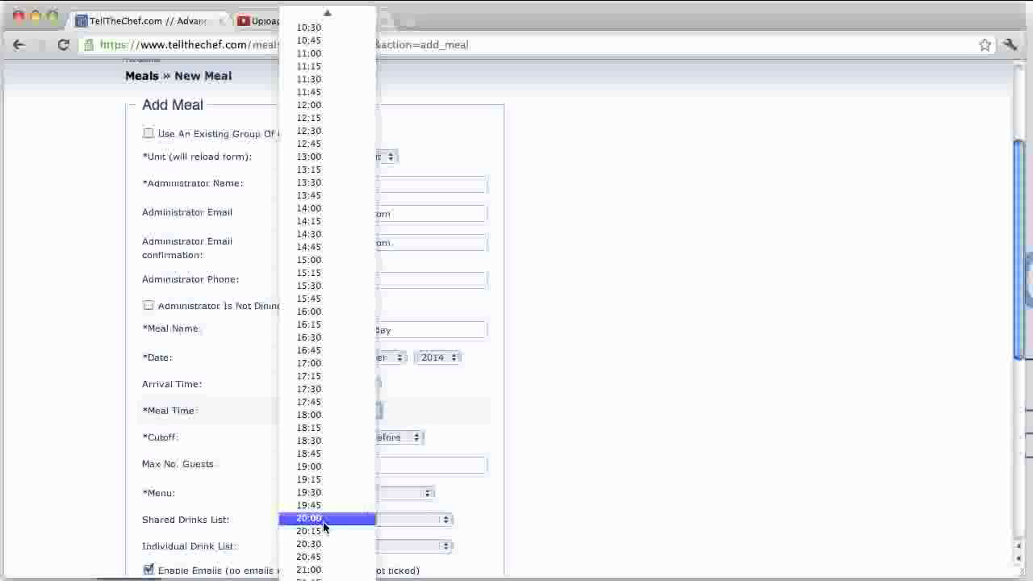
pyautogui.click(323, 523)
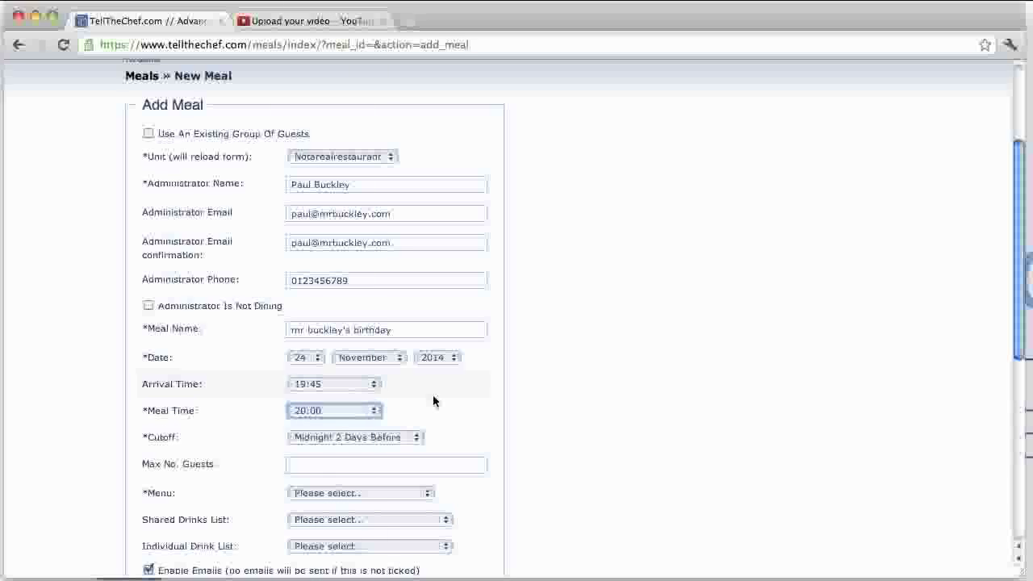
pyautogui.click(415, 437)
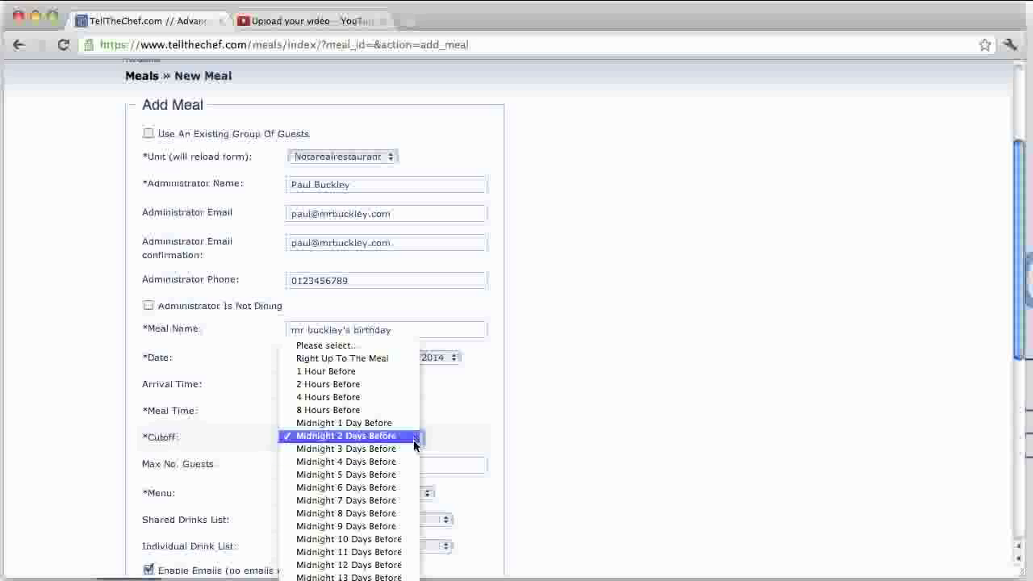
# Step: Set the booking cutoff to Midnight 7 Days Before and maximum guests to 20
pyautogui.click(393, 506)
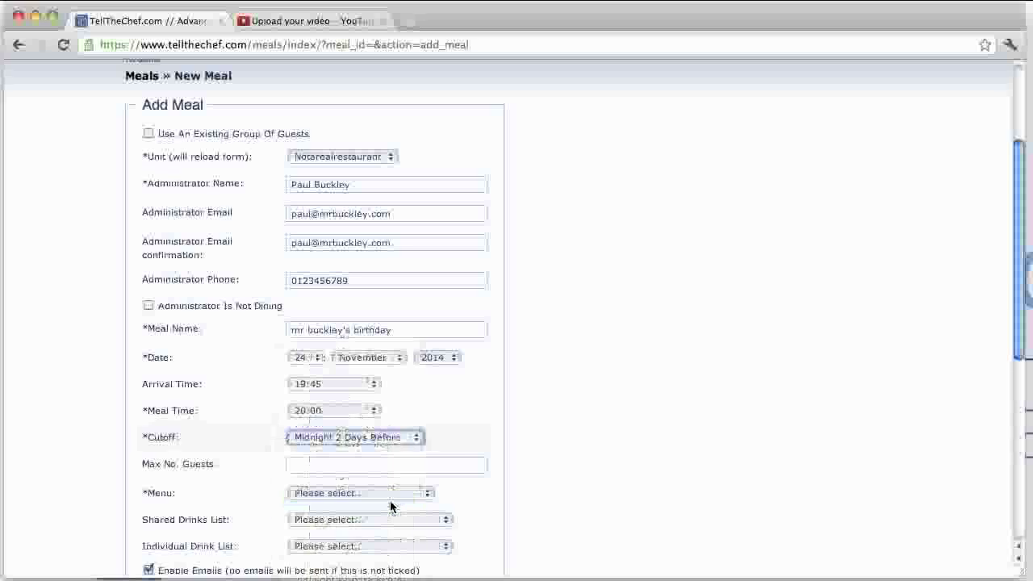
pyautogui.scroll(-3, 584, 433)
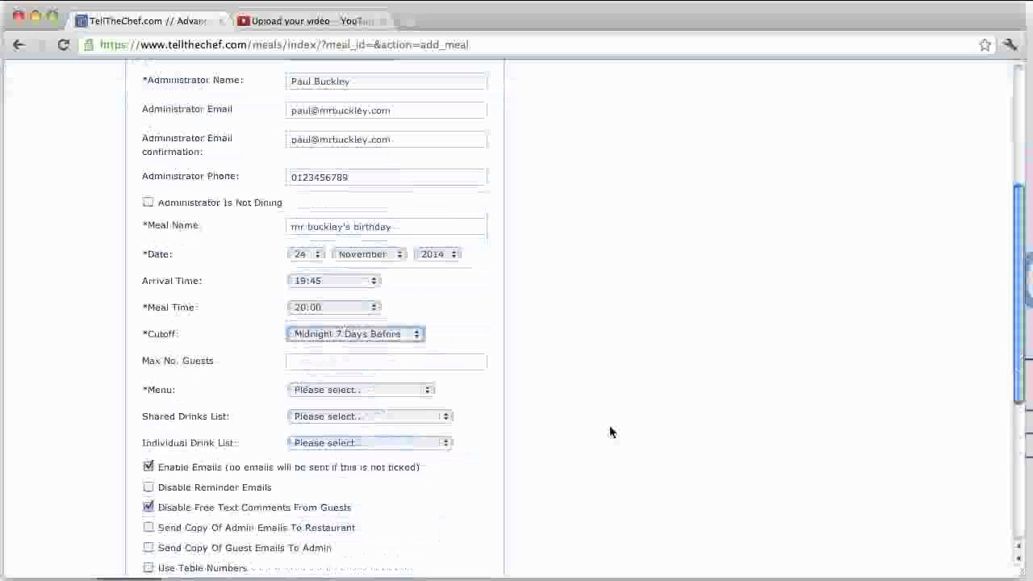
pyautogui.click(404, 369)
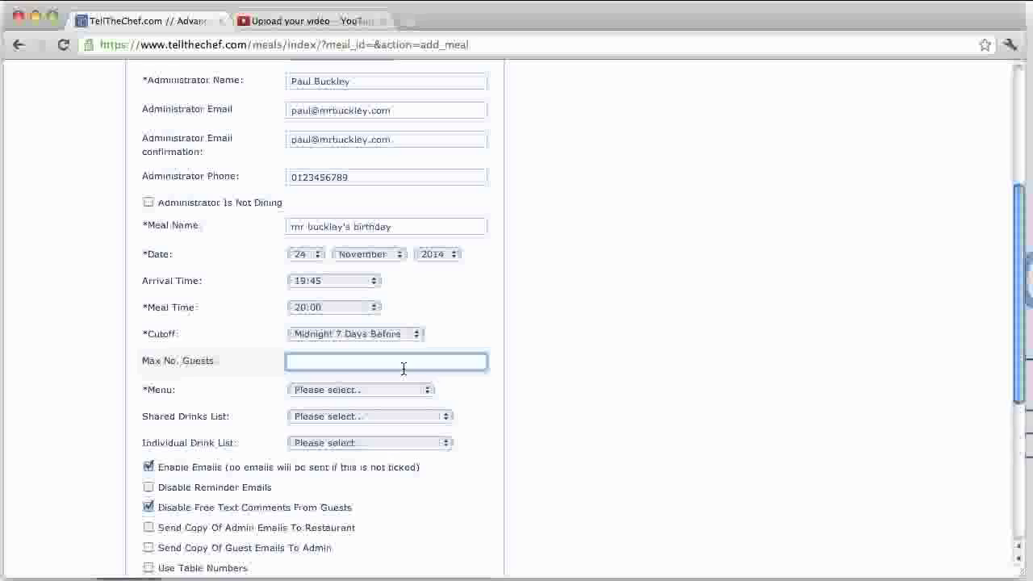
pyautogui.write('20')
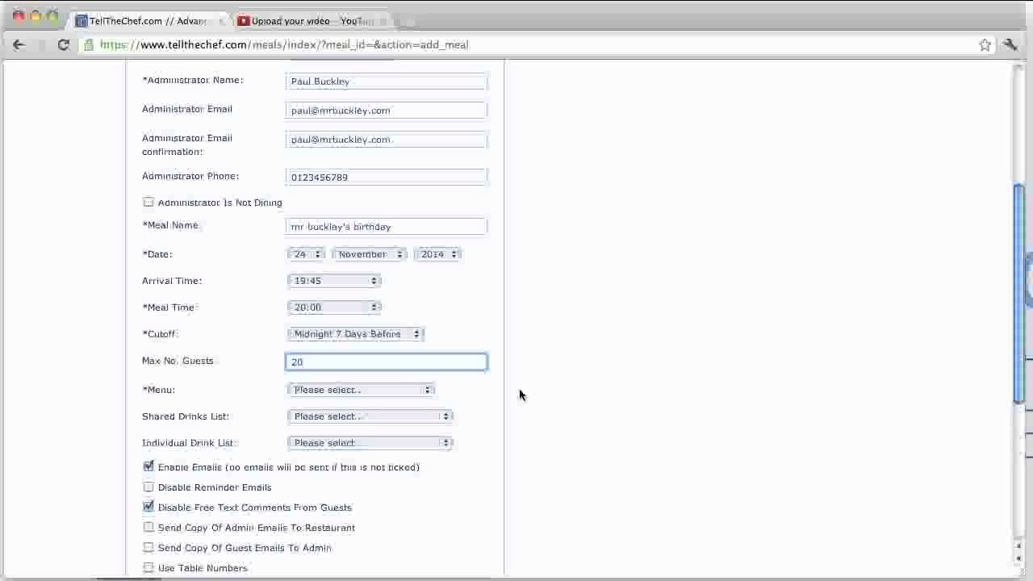
# Step: Assign SOPHIE'S MENU to the meal
pyautogui.click(406, 392)
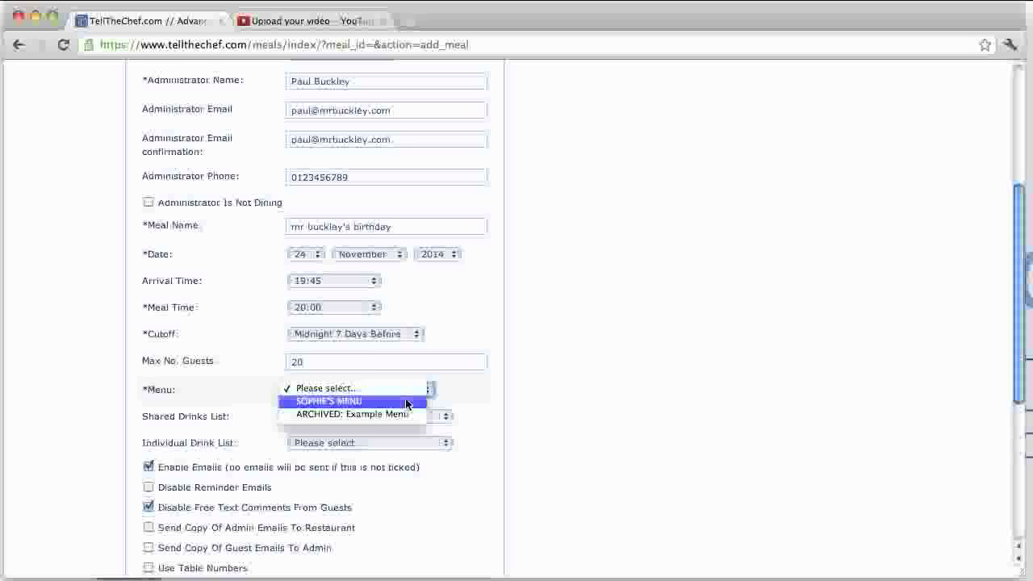
pyautogui.click(406, 403)
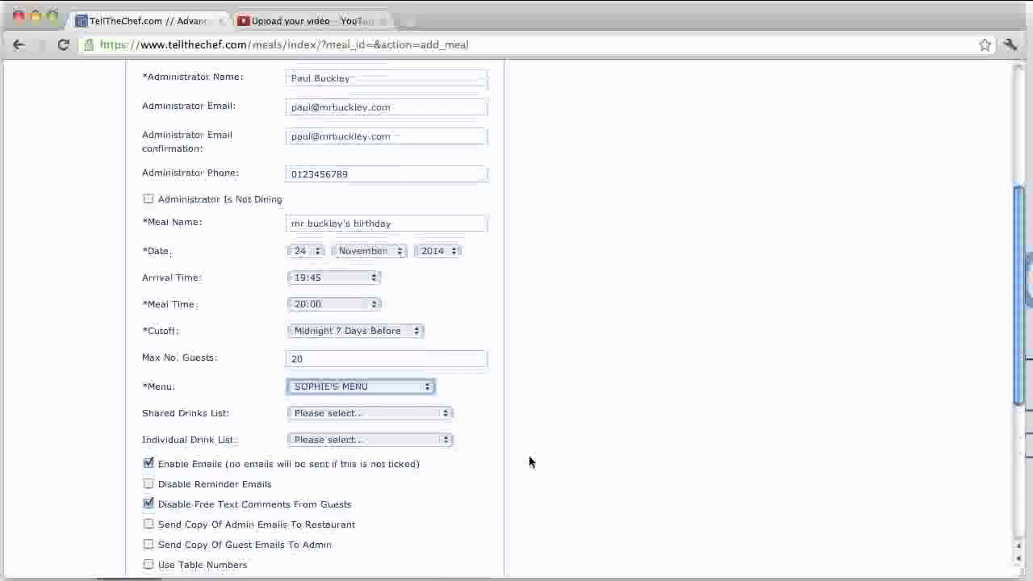
pyautogui.scroll(-5, 529, 462)
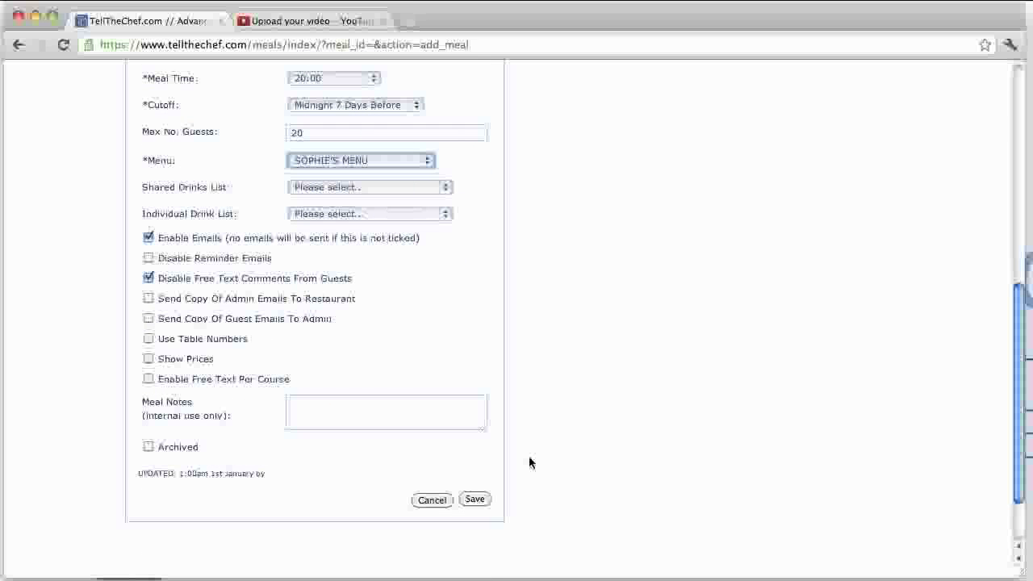
pyautogui.click(150, 240)
pyautogui.click(150, 241)
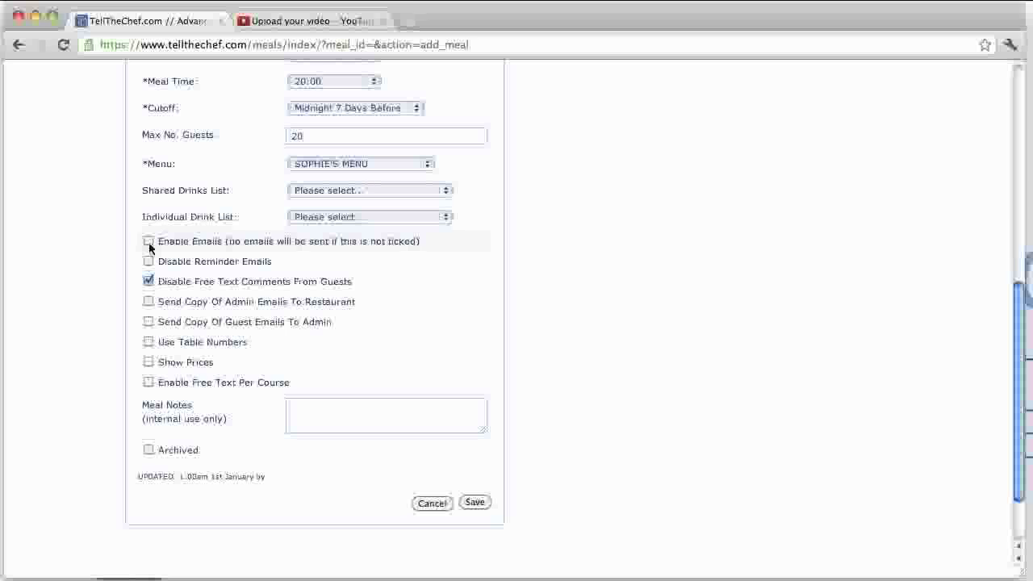
pyautogui.scroll(10, 148, 246)
pyautogui.scroll(-4, 149, 255)
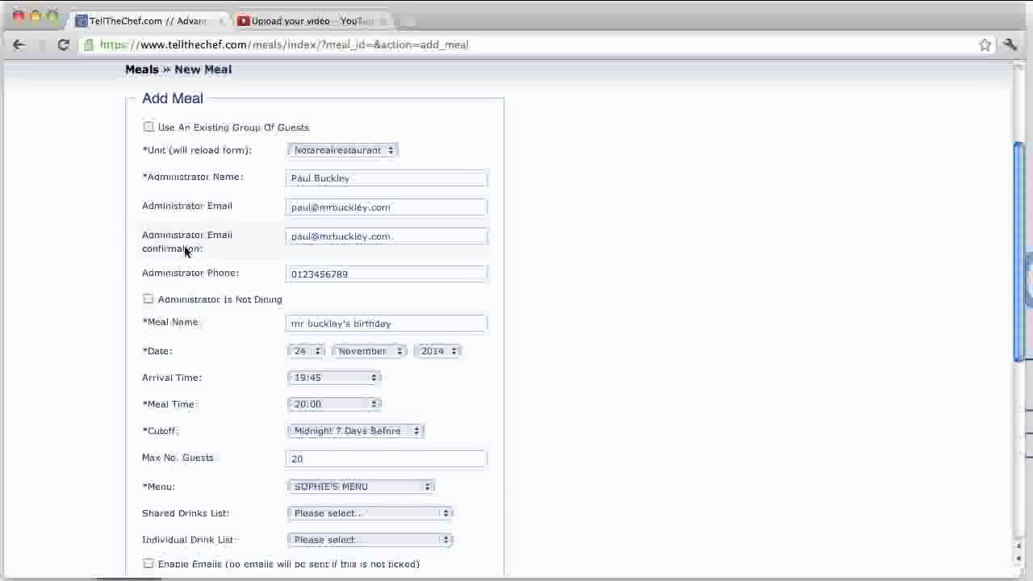
pyautogui.scroll(-5, 162, 258)
pyautogui.scroll(-5, 173, 268)
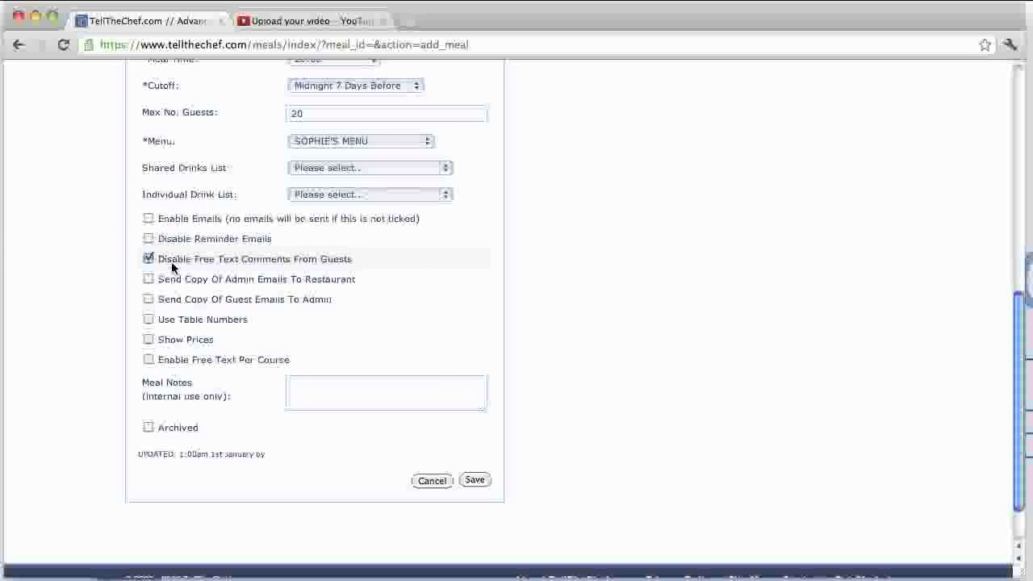
pyautogui.click(147, 217)
# Step: Save the meal, then set the Meals list end month to Dec and search again
pyautogui.click(475, 481)
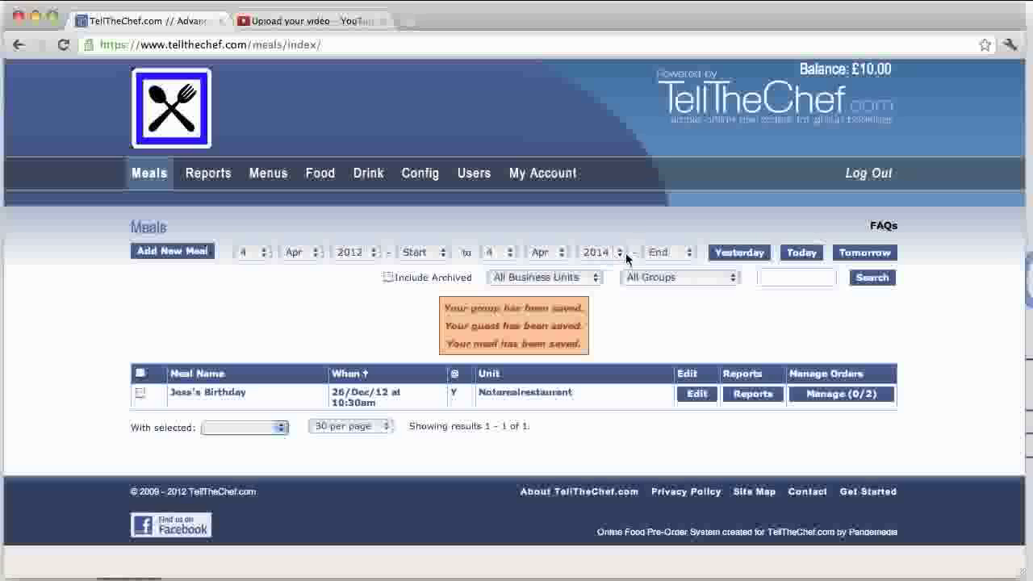
pyautogui.click(562, 255)
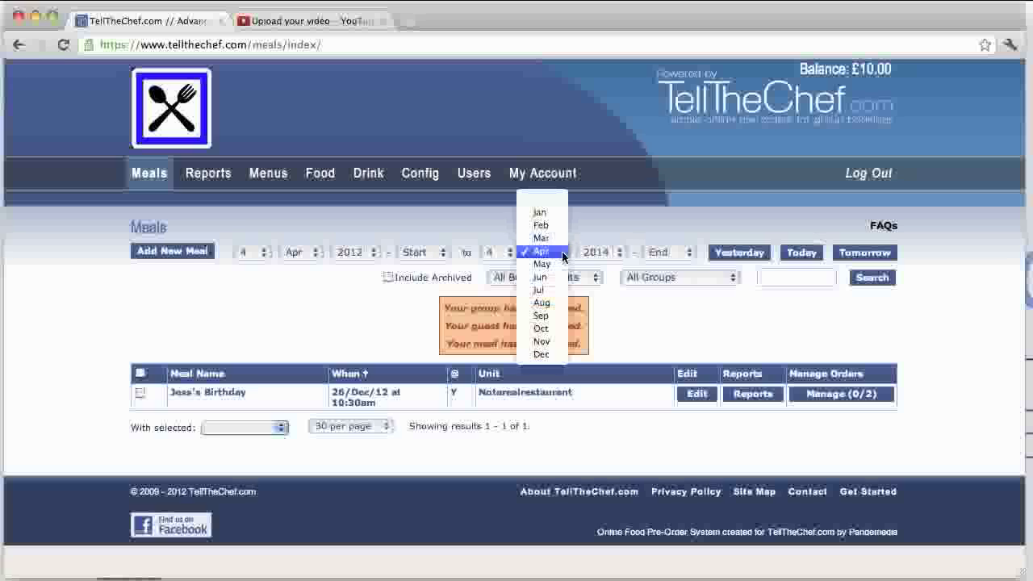
pyautogui.click(541, 353)
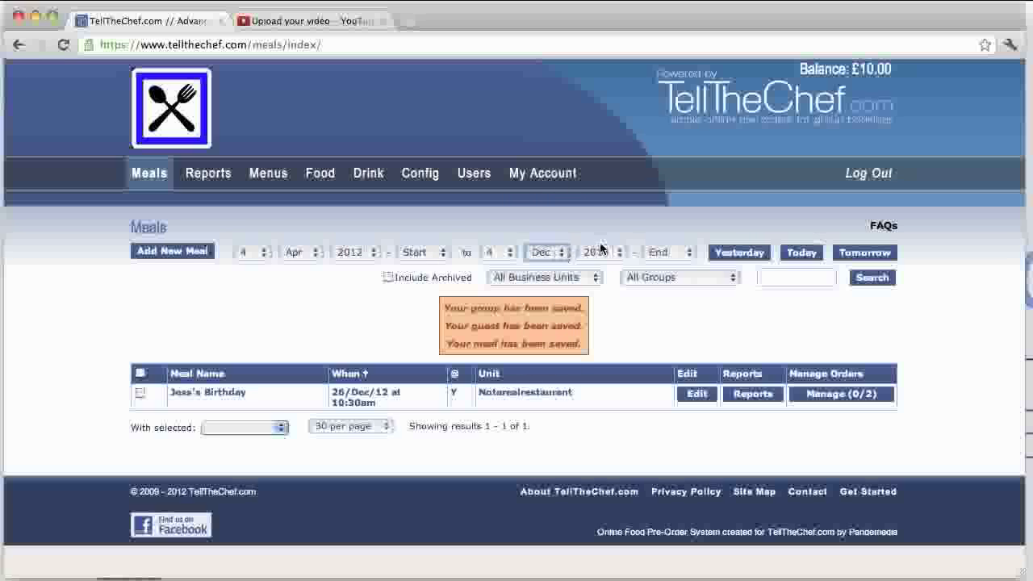
pyautogui.click(875, 278)
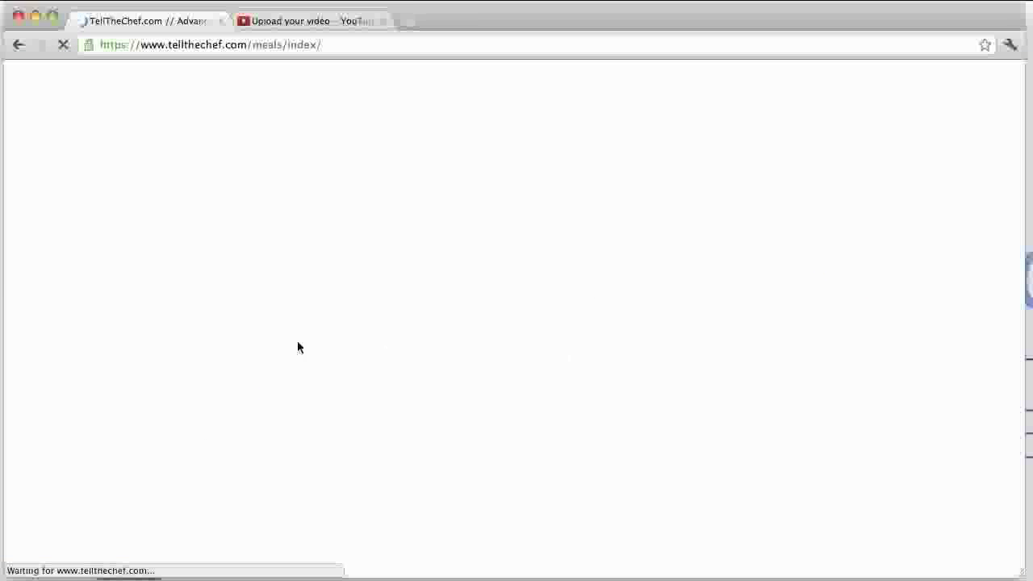